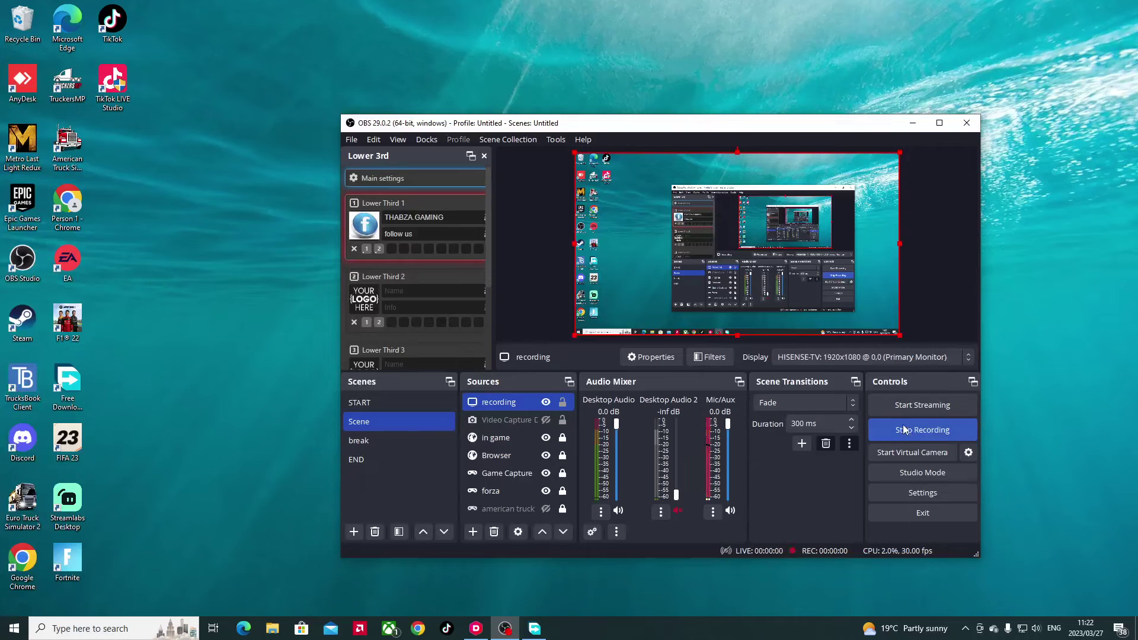
- Minimise the OBS Studio window to reveal the Windows desktop
{"action": "left_click", "coordinate": [911, 124]}
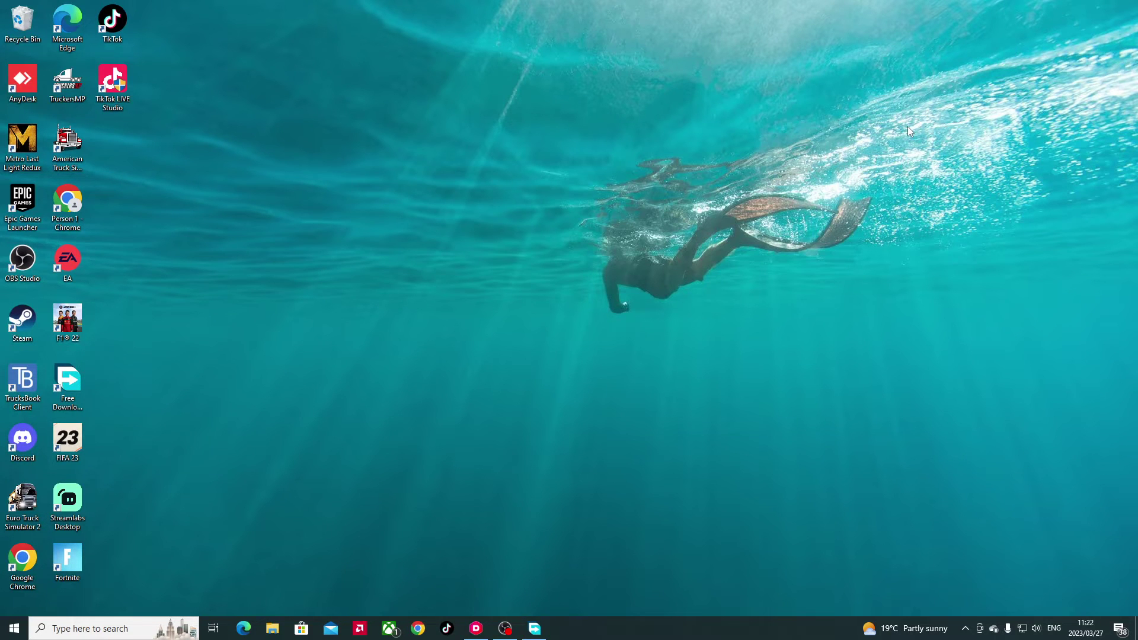
- Launch Edge and run a Bing search for 'steam app'
{"action": "left_click", "coordinate": [243, 629]}
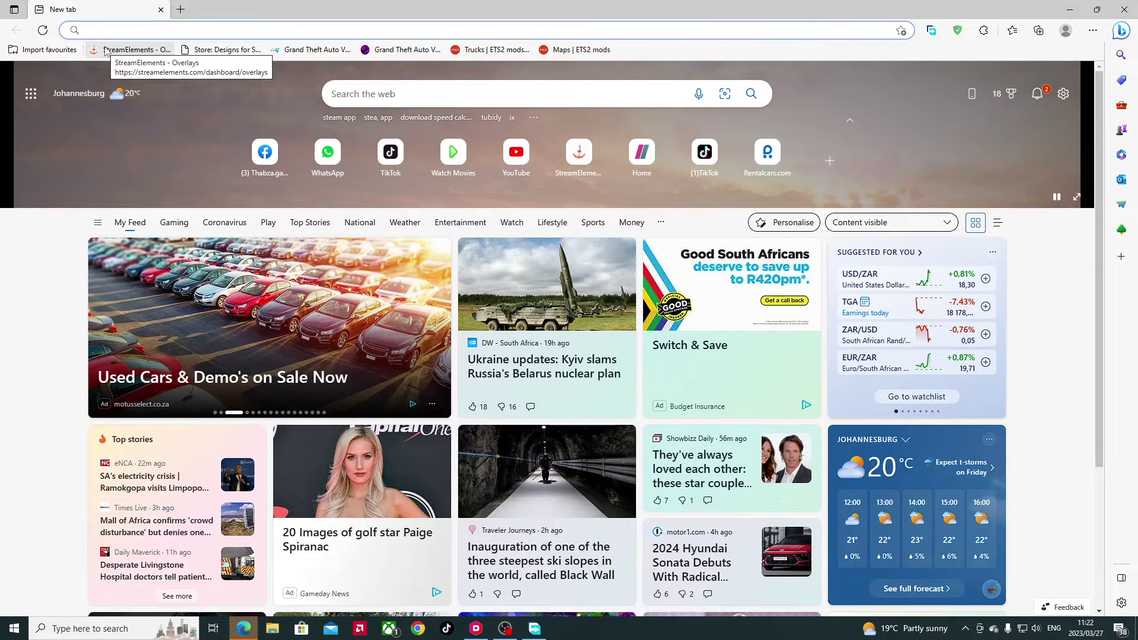
{"action": "left_click", "coordinate": [105, 32]}
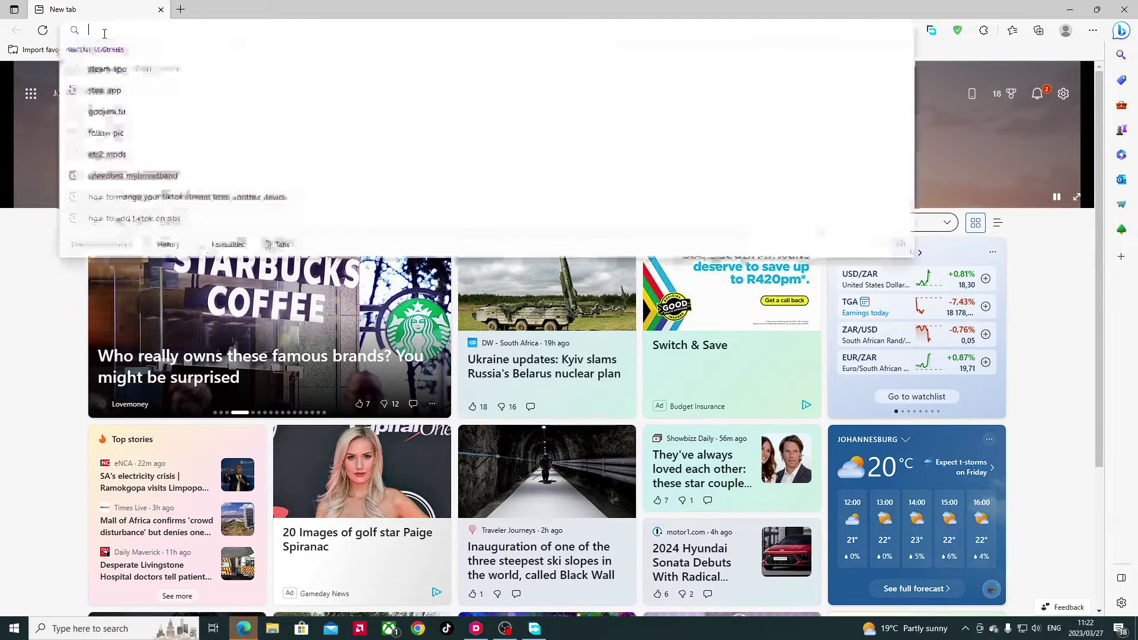
{"action": "type", "text": "steam app"}
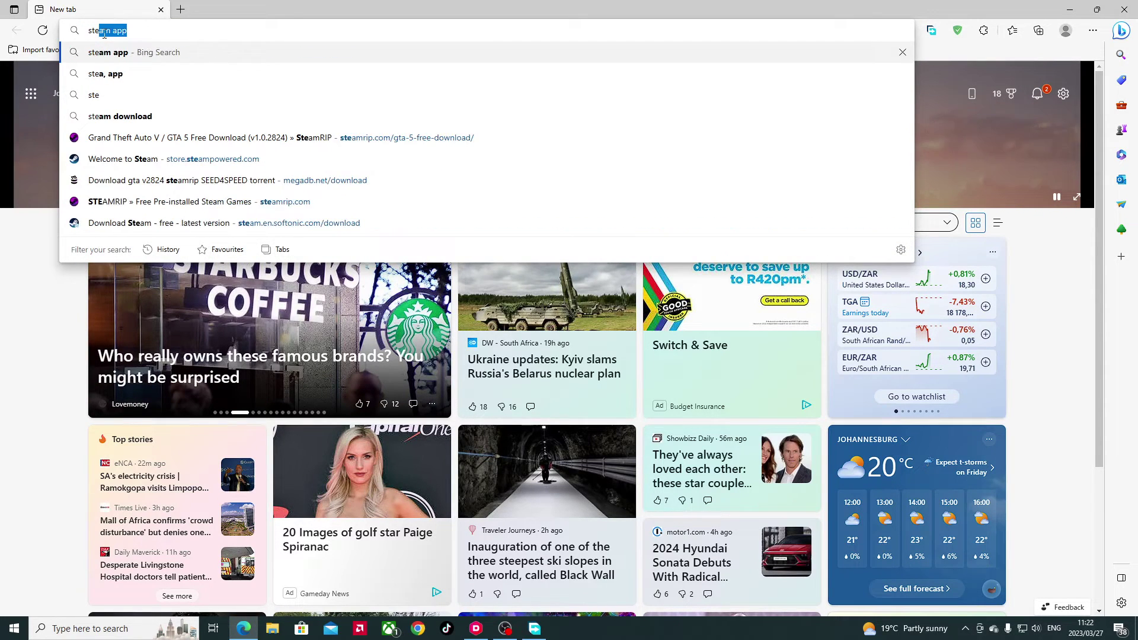
{"action": "key", "text": "Return"}
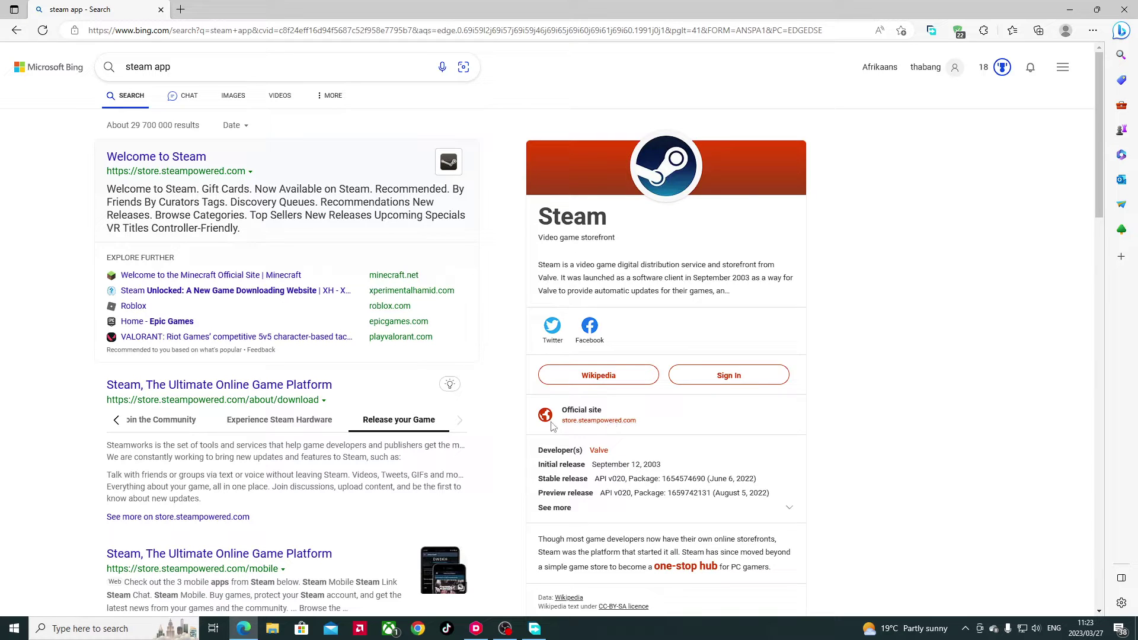
- Open the store.steampowered.com official site link from Bing's Steam panel
{"action": "left_click", "coordinate": [592, 424]}
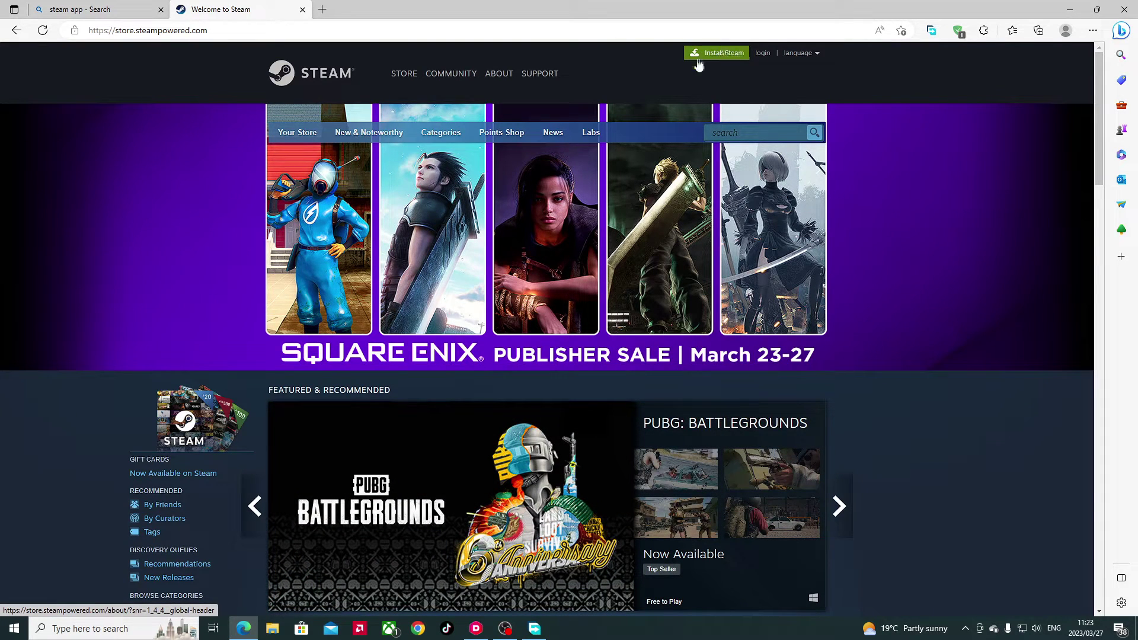
- Download SteamSetup.exe (2.19 MB) from Install Steam, then close the download manager and Edge
{"action": "left_click", "coordinate": [721, 57]}
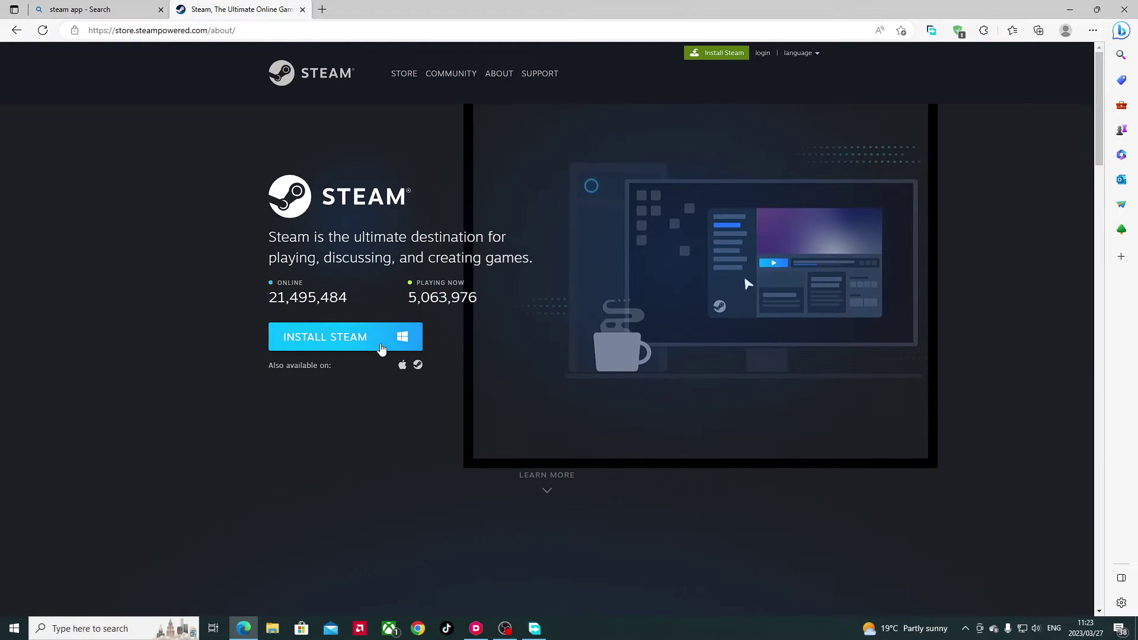
{"action": "left_click", "coordinate": [380, 343]}
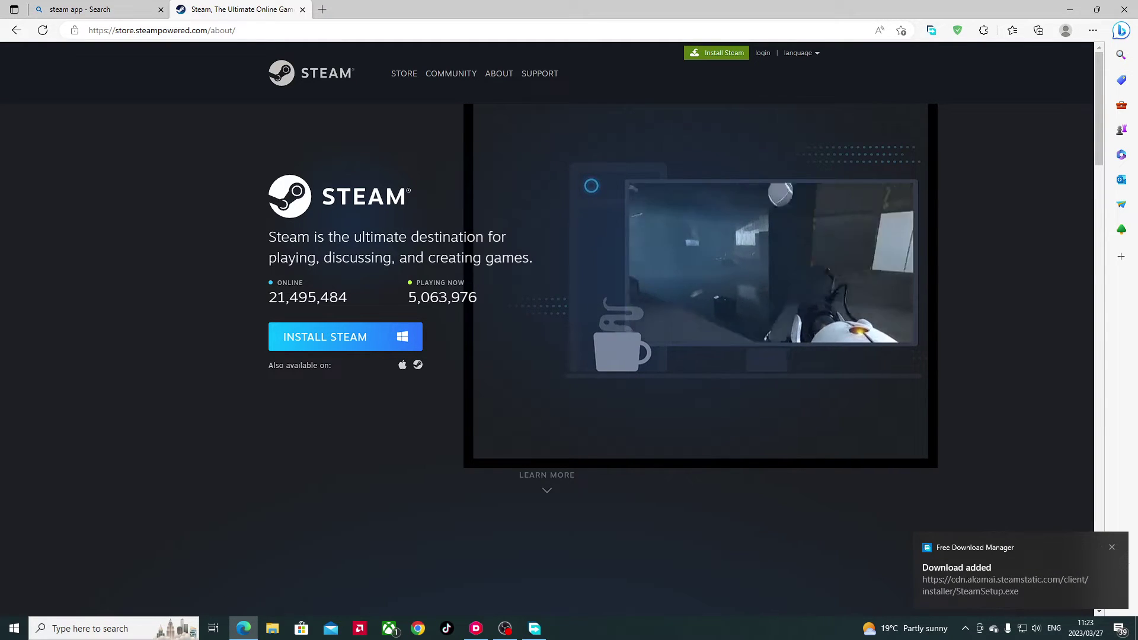
{"action": "left_click", "coordinate": [536, 630]}
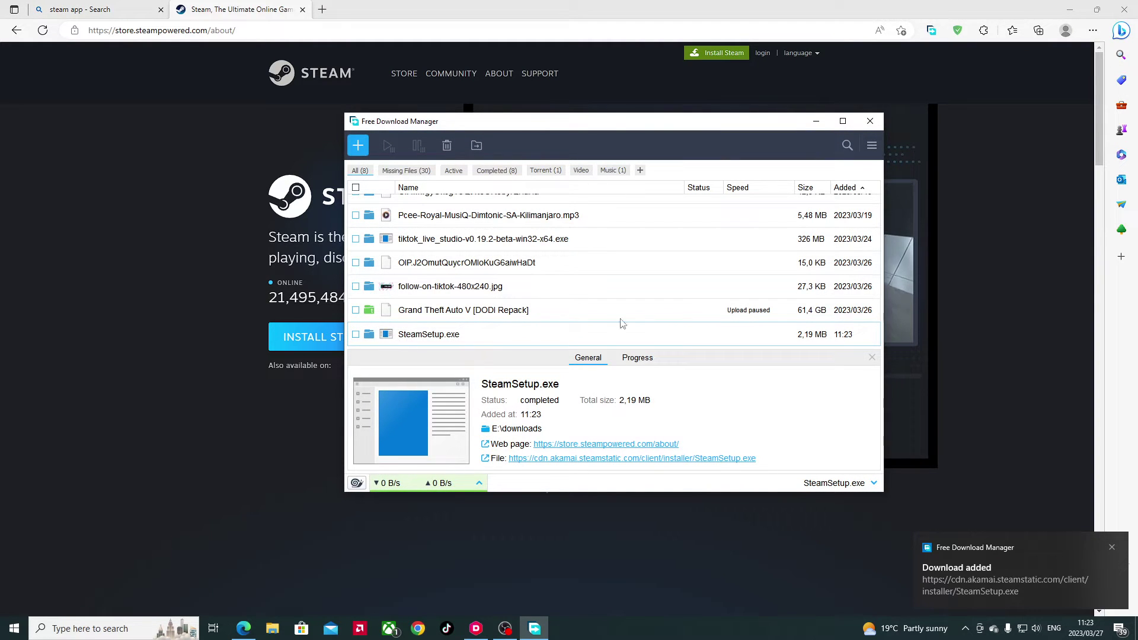
{"action": "left_click", "coordinate": [870, 121]}
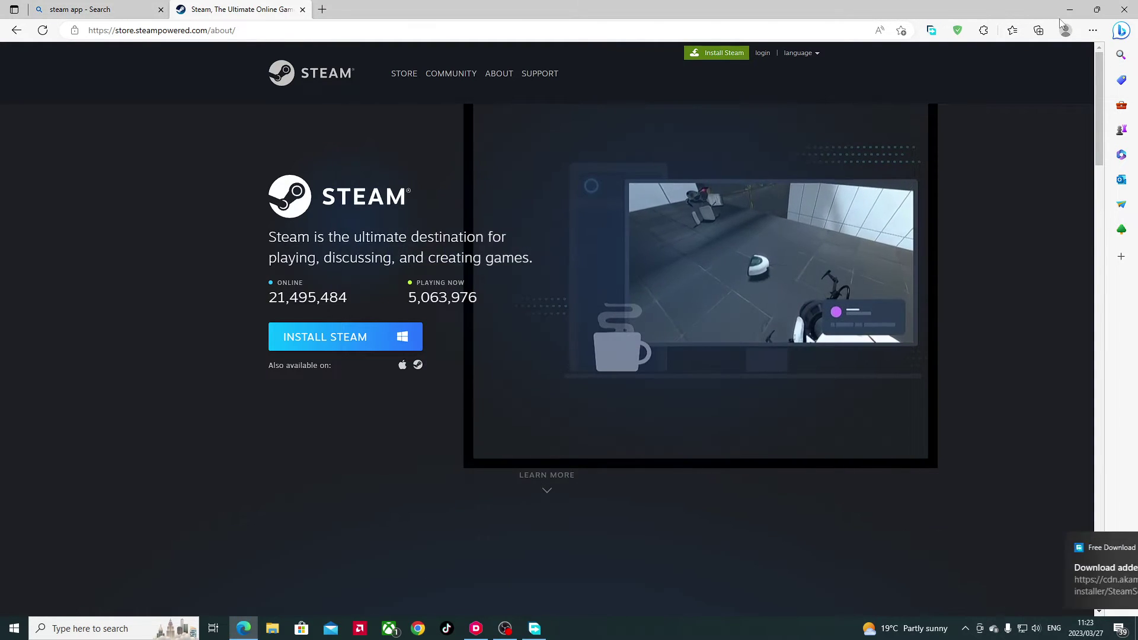
{"action": "left_click", "coordinate": [1124, 11]}
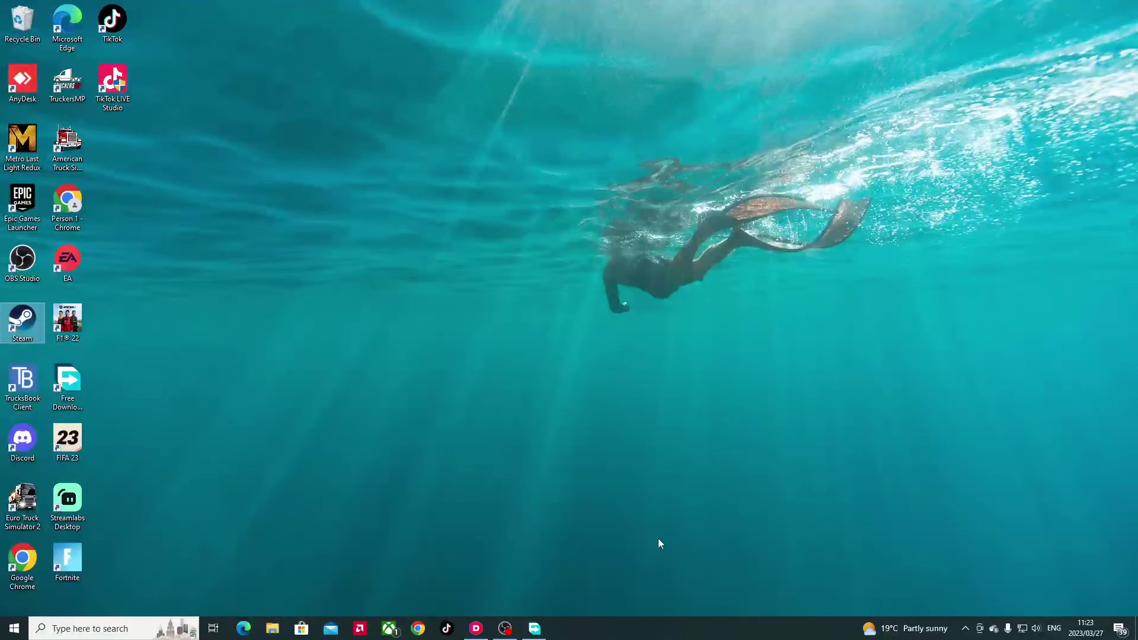
- Run SteamSetup from the downloads folder on the external (E:) drive
{"action": "left_click", "coordinate": [268, 633]}
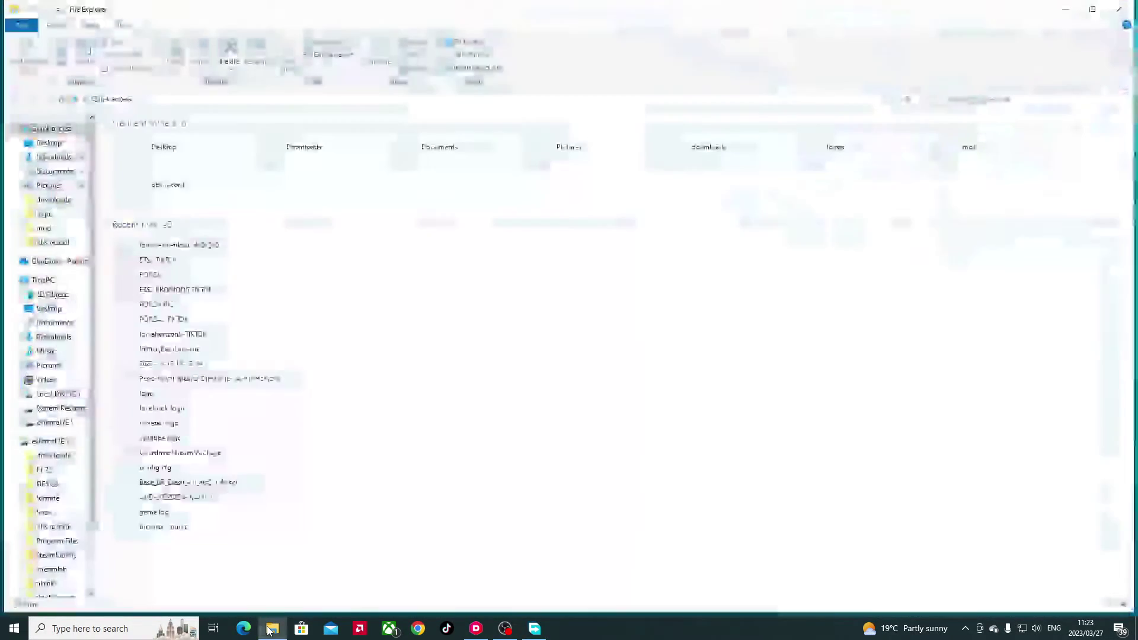
{"action": "left_click", "coordinate": [49, 442]}
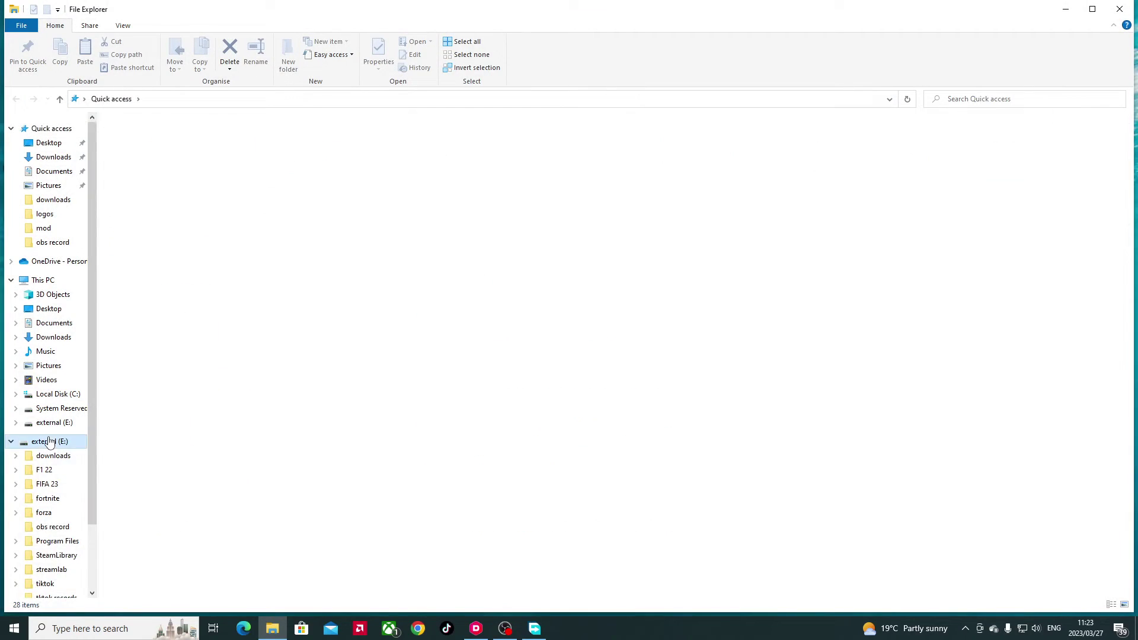
{"action": "double_click", "coordinate": [131, 138]}
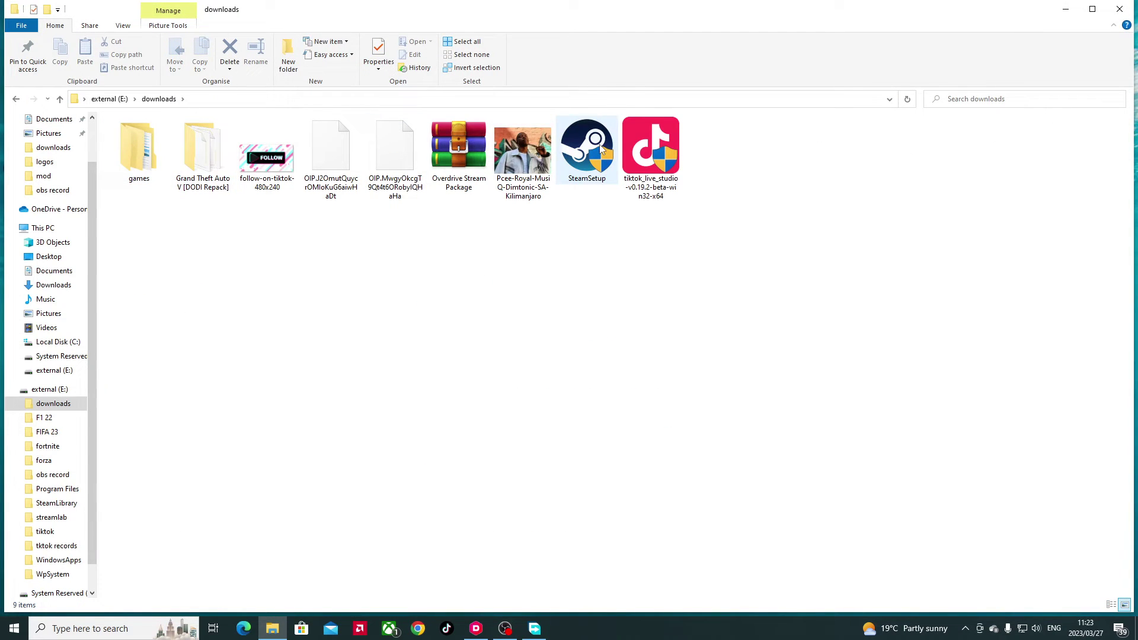
{"action": "left_click", "coordinate": [601, 148]}
{"action": "double_click", "coordinate": [600, 148]}
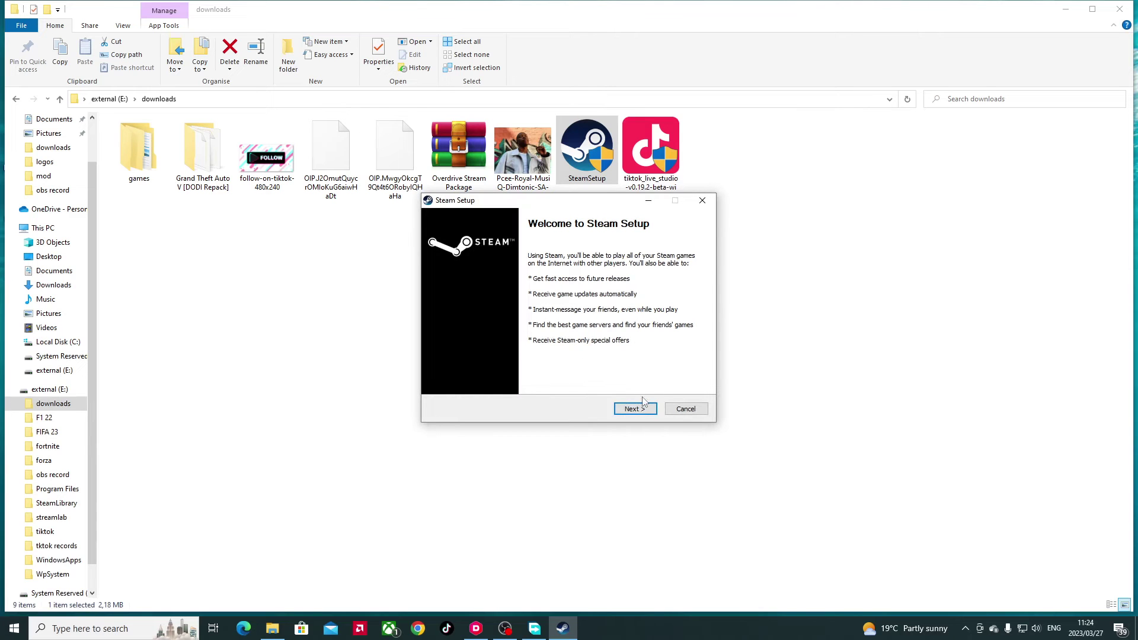
- Advance the setup wizard with English and browse to the E: downloads folder as install location
{"action": "left_click", "coordinate": [639, 409]}
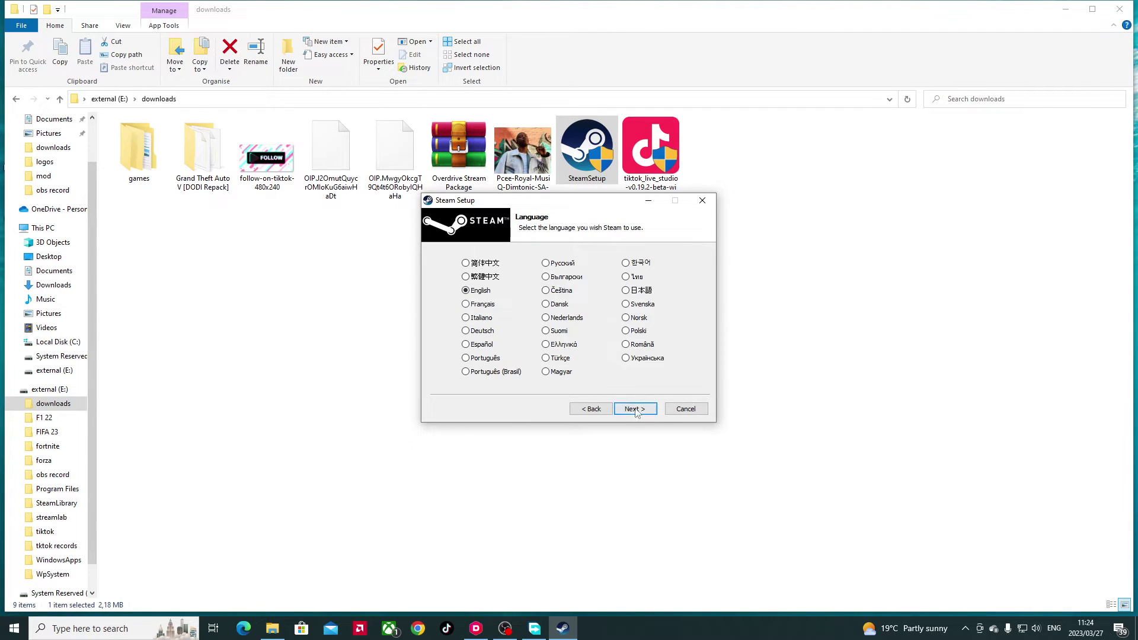
{"action": "left_click", "coordinate": [636, 409]}
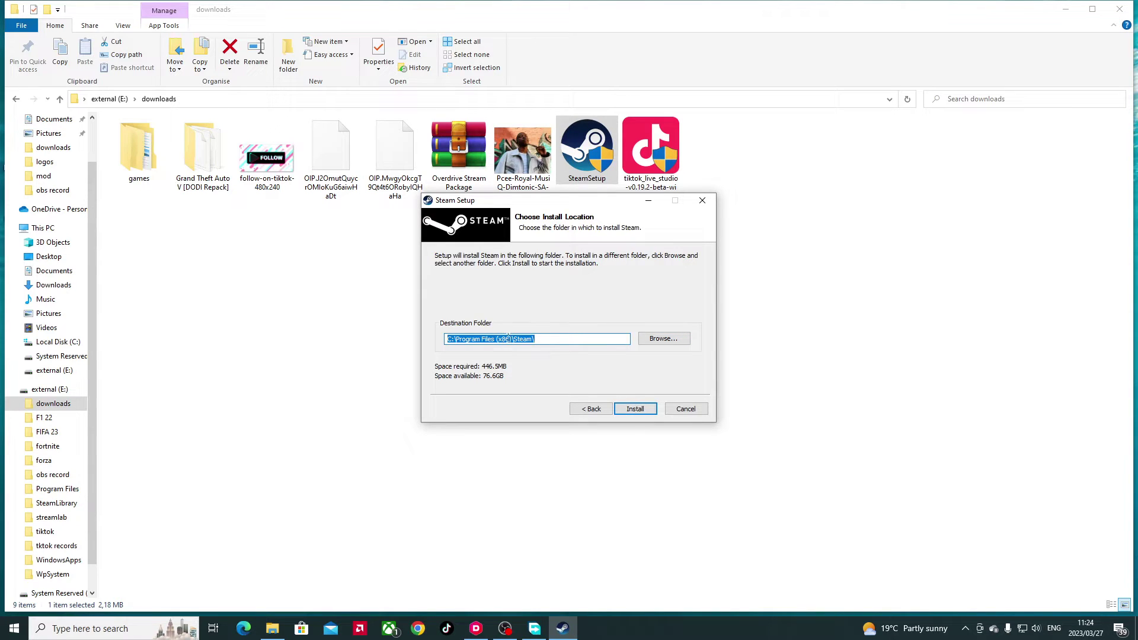
{"action": "left_click", "coordinate": [671, 343]}
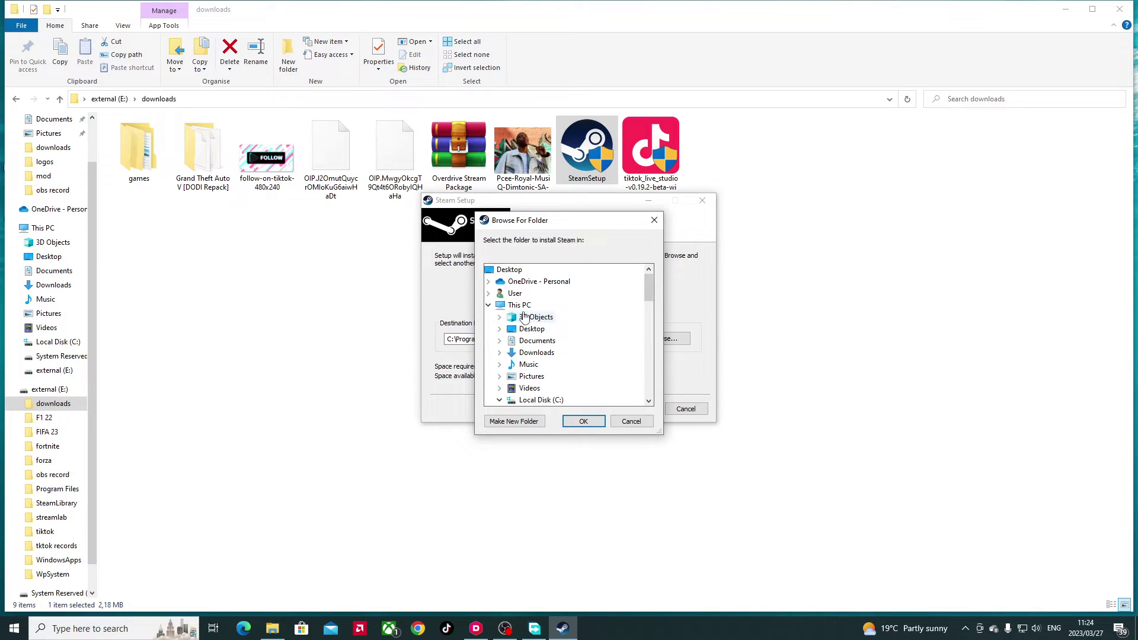
{"action": "left_click", "coordinate": [488, 304]}
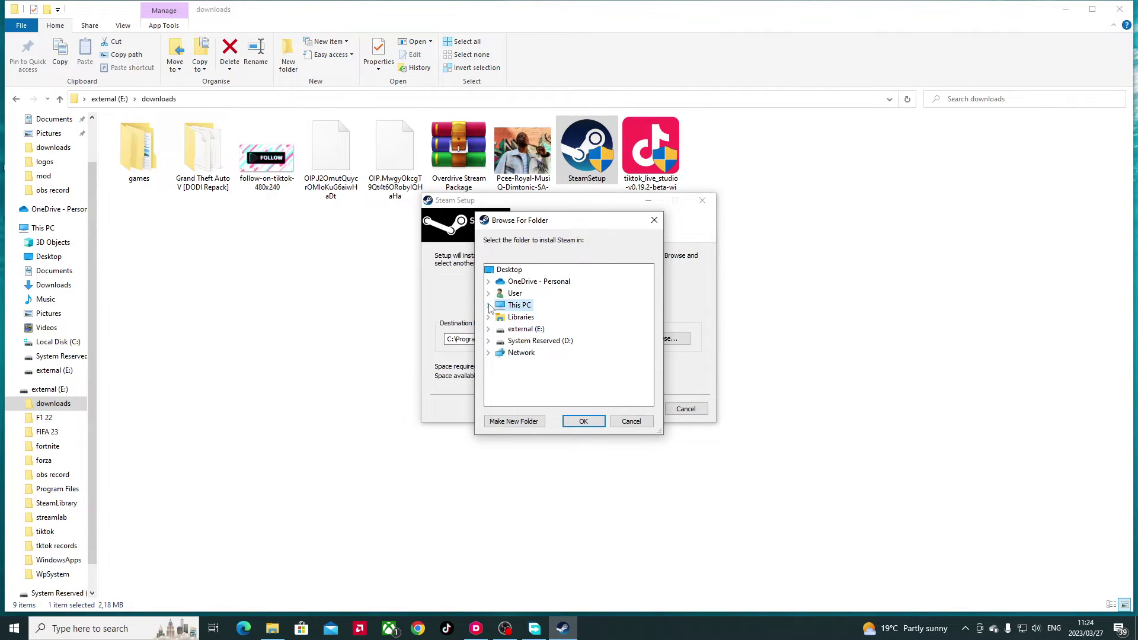
{"action": "double_click", "coordinate": [529, 330]}
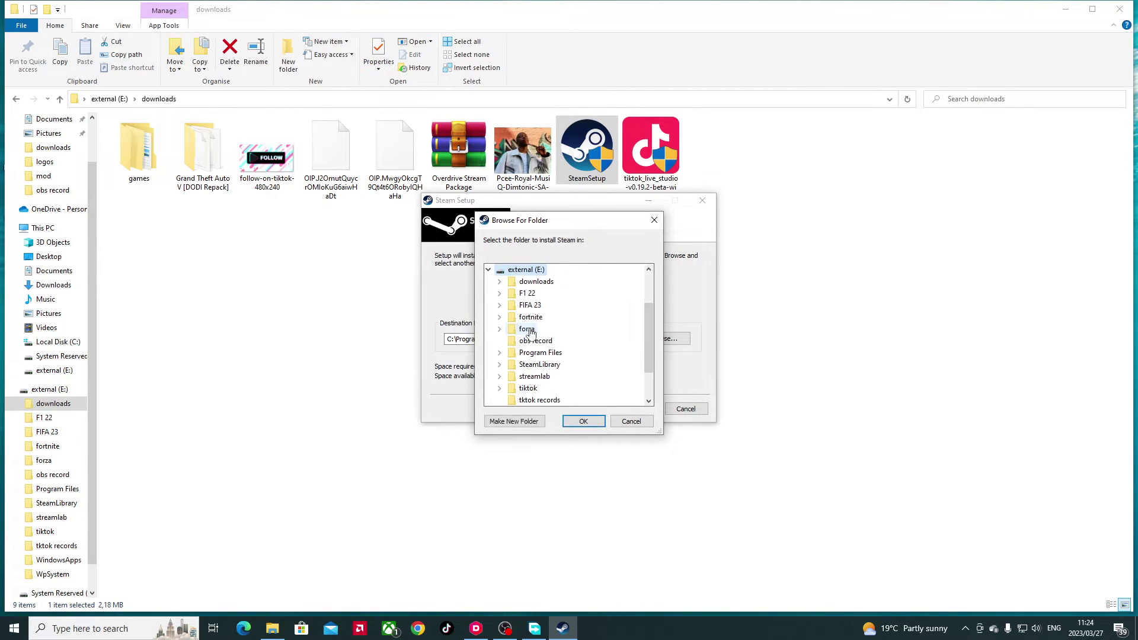
{"action": "double_click", "coordinate": [533, 282]}
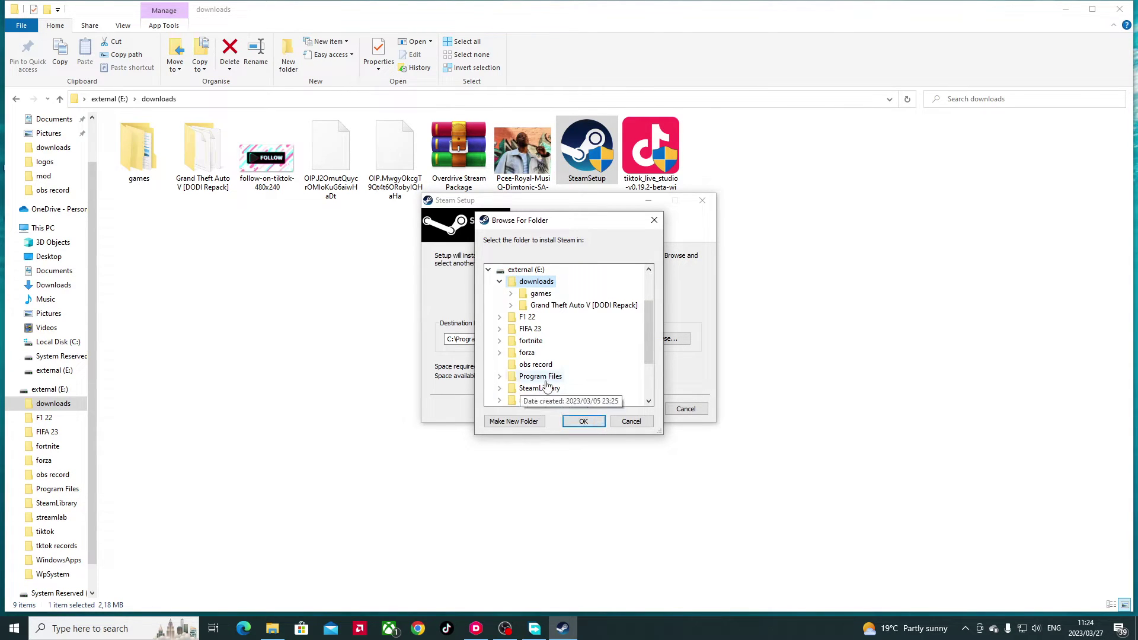
- Dismiss the folder picker and the installer, then close the downloads folder window
{"action": "left_click", "coordinate": [642, 422]}
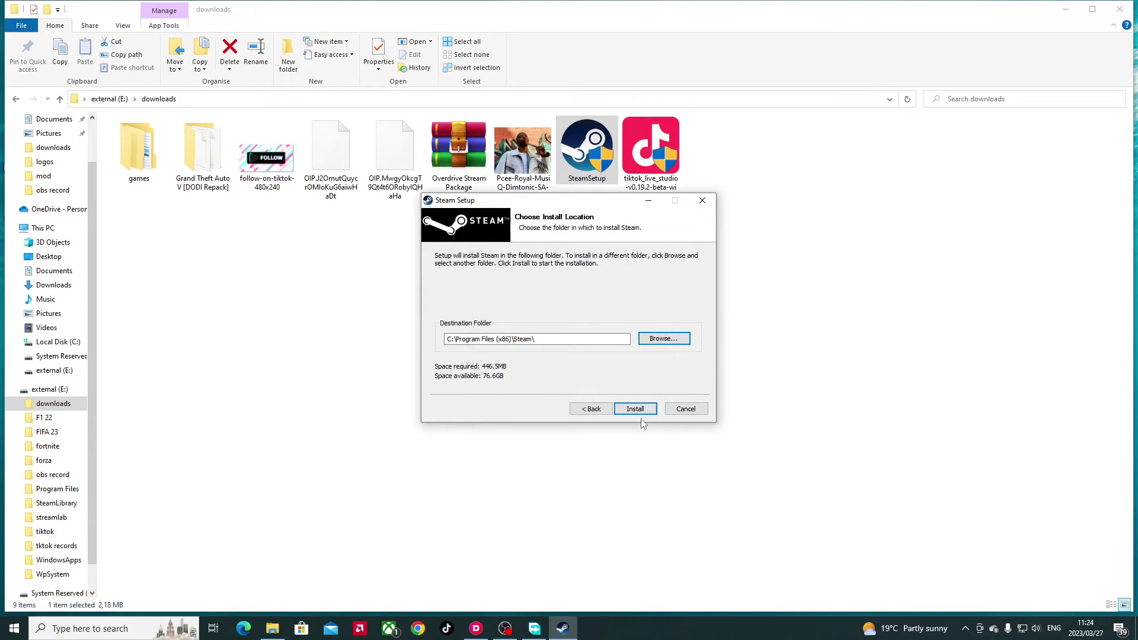
{"action": "left_click", "coordinate": [687, 409]}
{"action": "left_click", "coordinate": [1120, 9]}
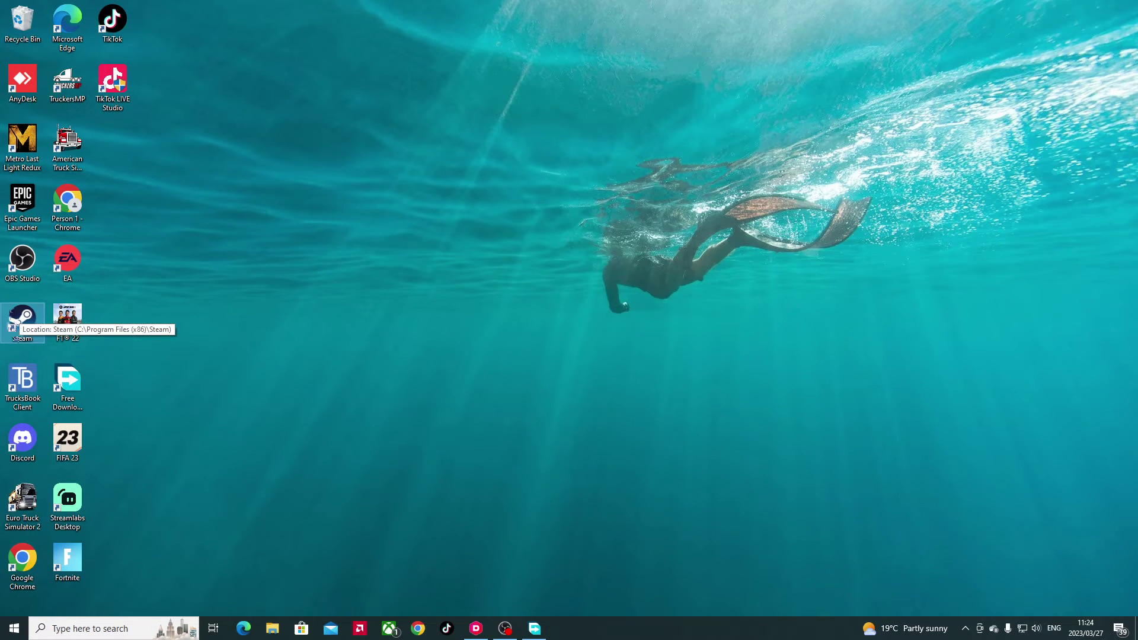
- Start Steam from its desktop icon and choose Create a Free Account
{"action": "double_click", "coordinate": [19, 319]}
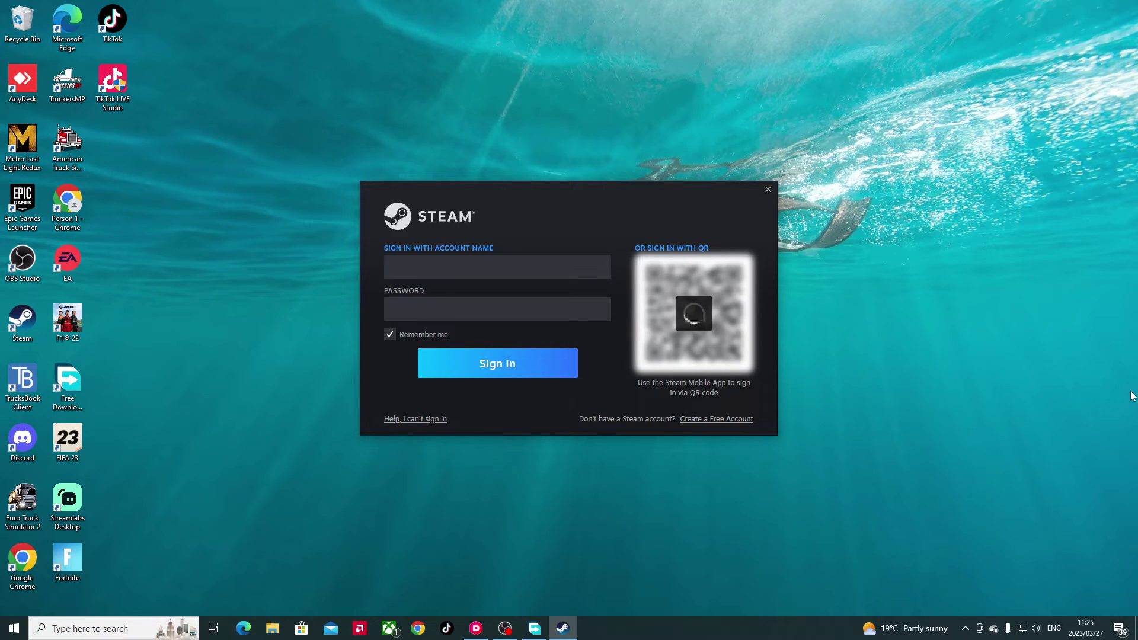
{"action": "left_click", "coordinate": [706, 419]}
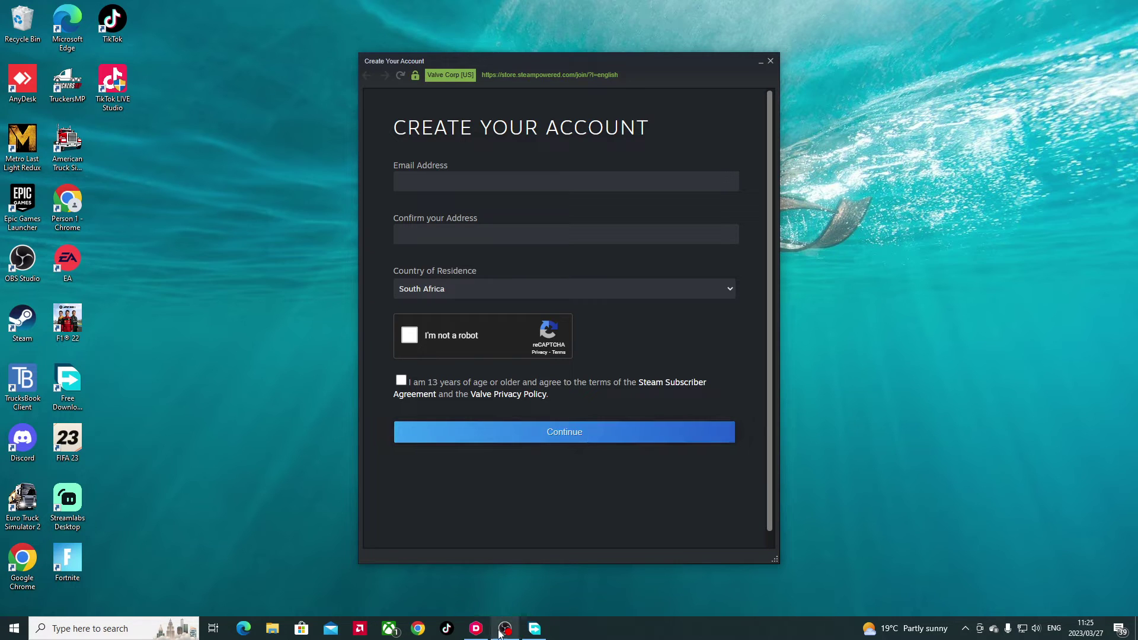
{"action": "mouse_move", "coordinate": [501, 634]}
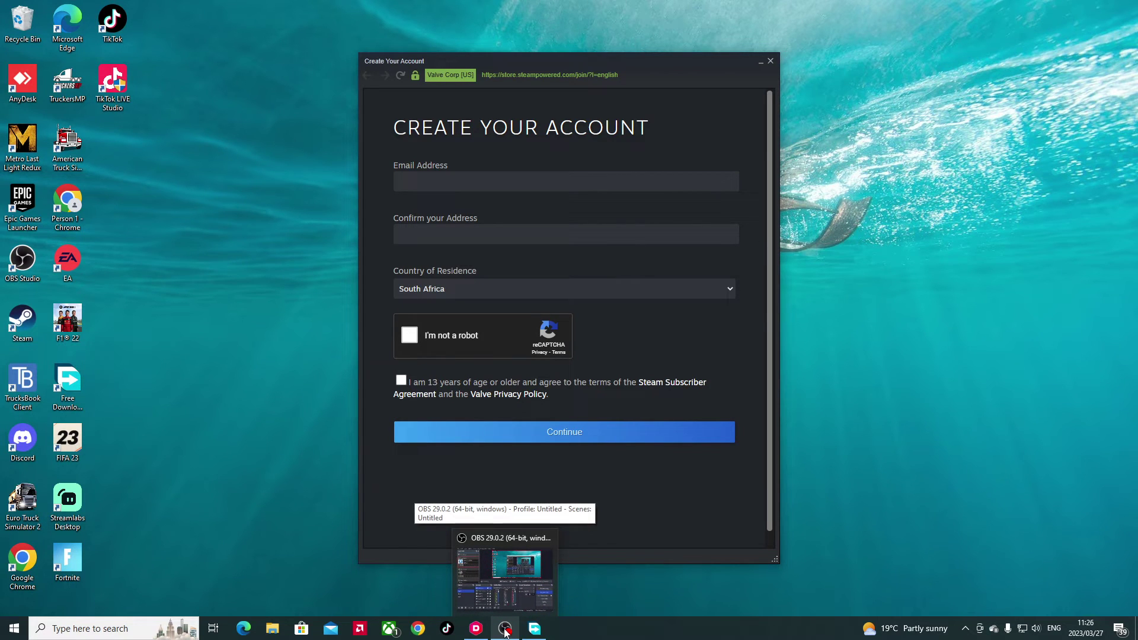
- Drag the 'recording' source below 'american truck' in the OBS Sources list
{"action": "left_click", "coordinate": [504, 631]}
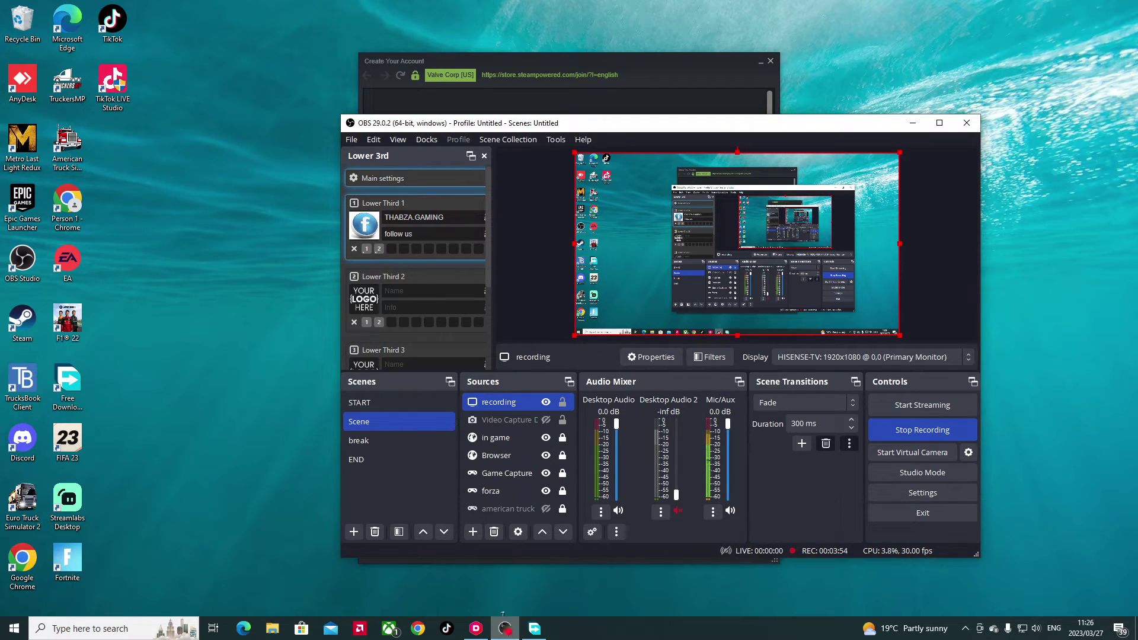
{"action": "left_click", "coordinate": [505, 458]}
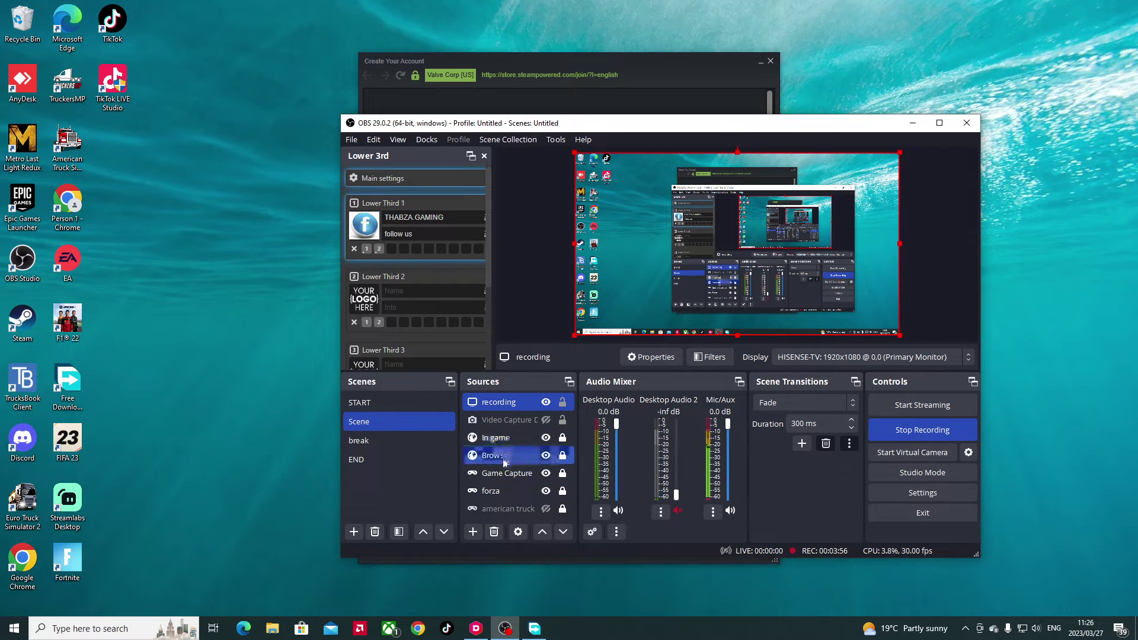
{"action": "left_click", "coordinate": [506, 477]}
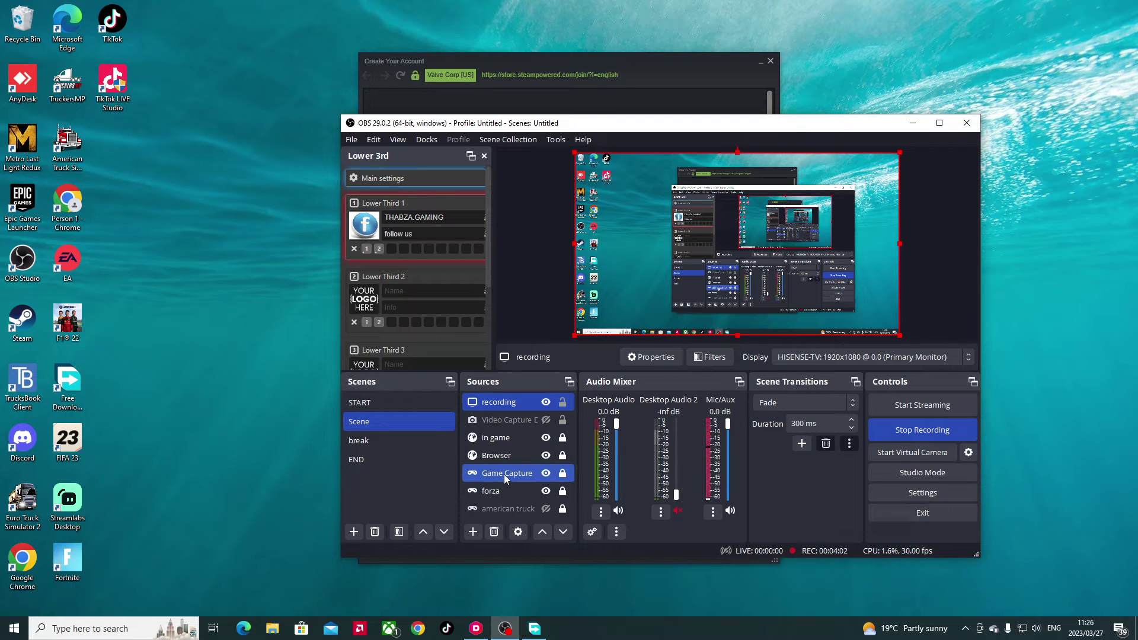
{"action": "left_click", "coordinate": [504, 475]}
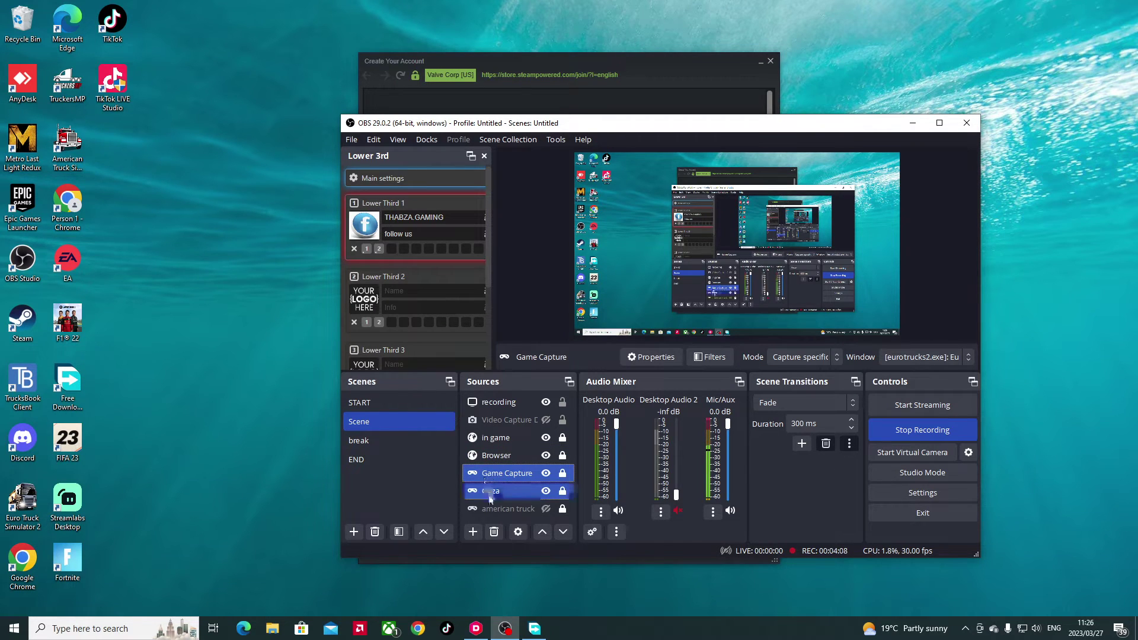
{"action": "left_click", "coordinate": [495, 404]}
{"action": "left_click_drag", "start_coordinate": [501, 402], "coordinate": [513, 516]}
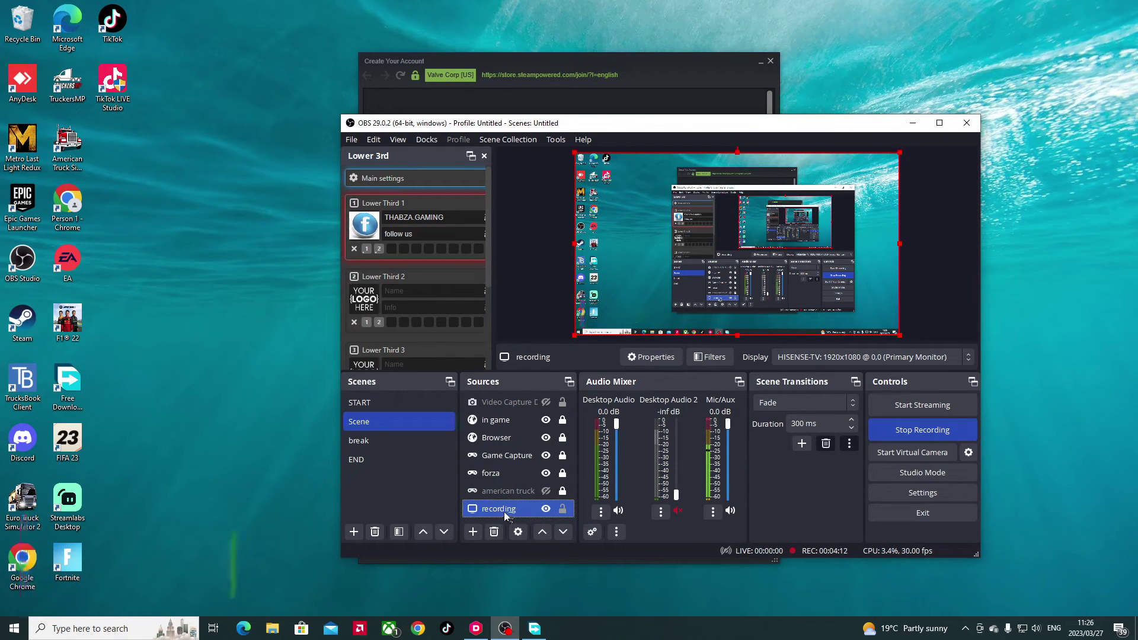
{"action": "left_click", "coordinate": [497, 458]}
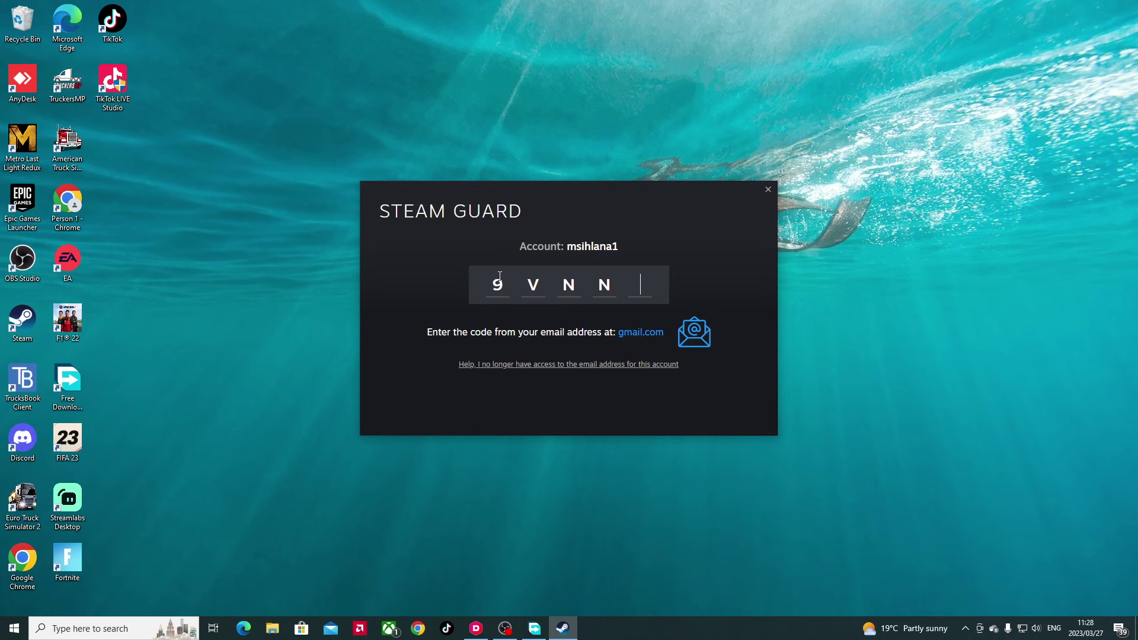
- Enter the emailed Steam Guard verification code
{"action": "type", "text": "W"}
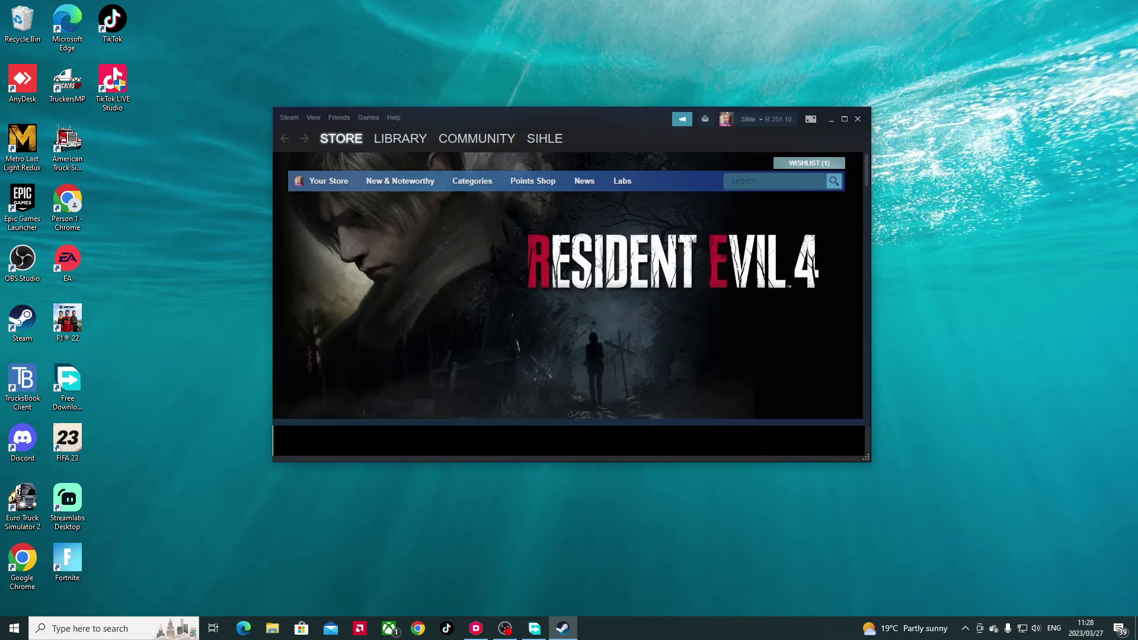
- Maximise Steam and open Euro Truck Simulator 2 from a 'euro' store search
{"action": "left_click", "coordinate": [846, 119]}
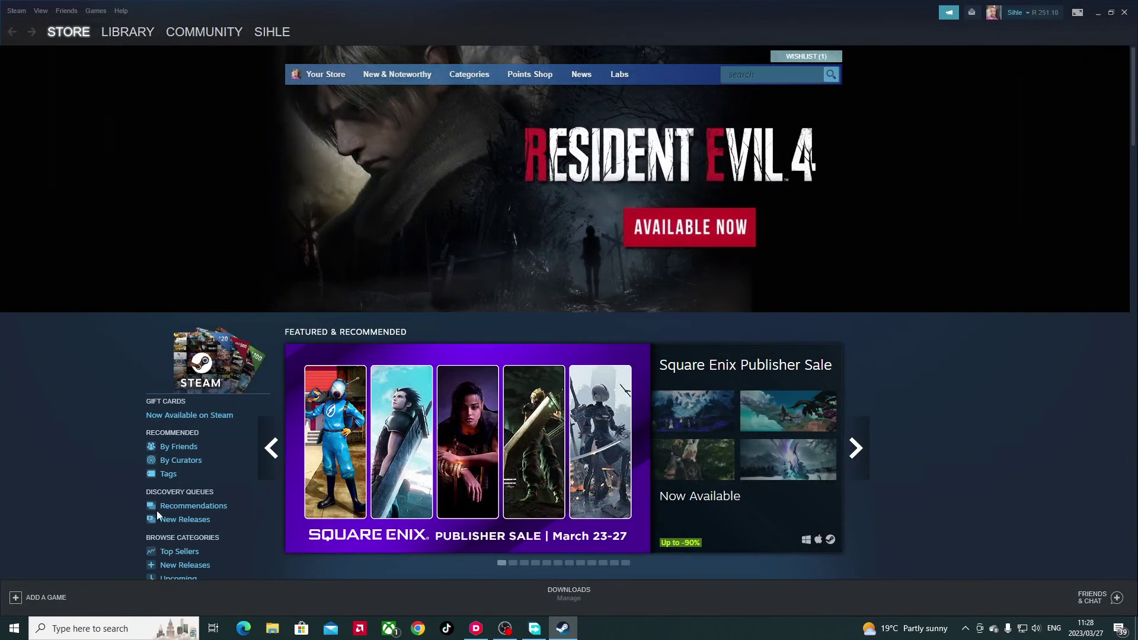
{"action": "left_click", "coordinate": [758, 79]}
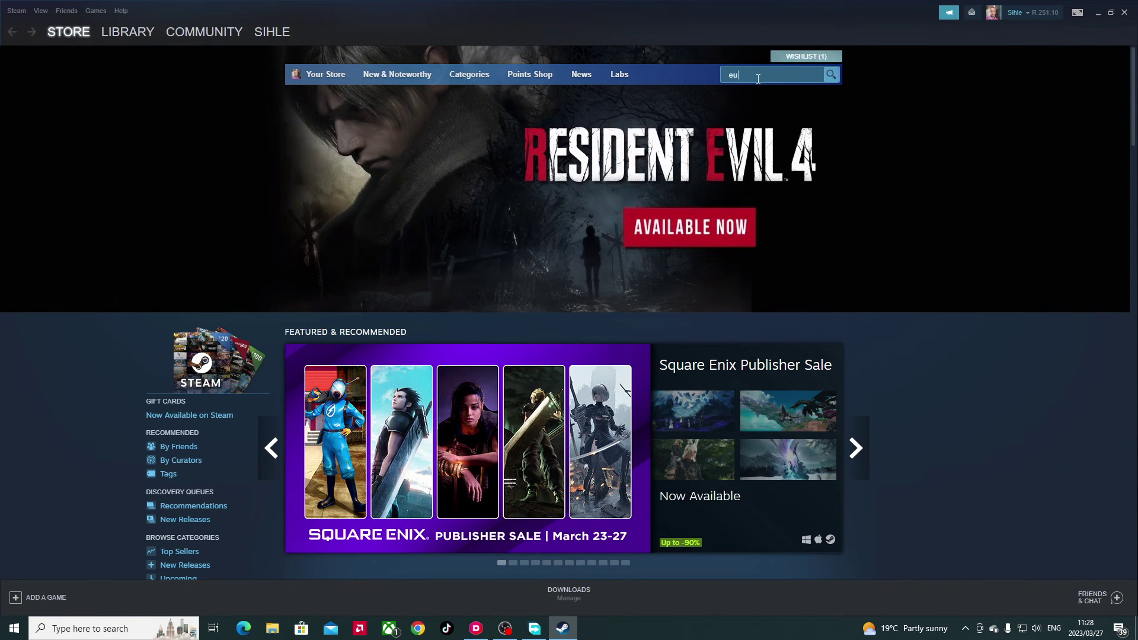
{"action": "type", "text": "euro"}
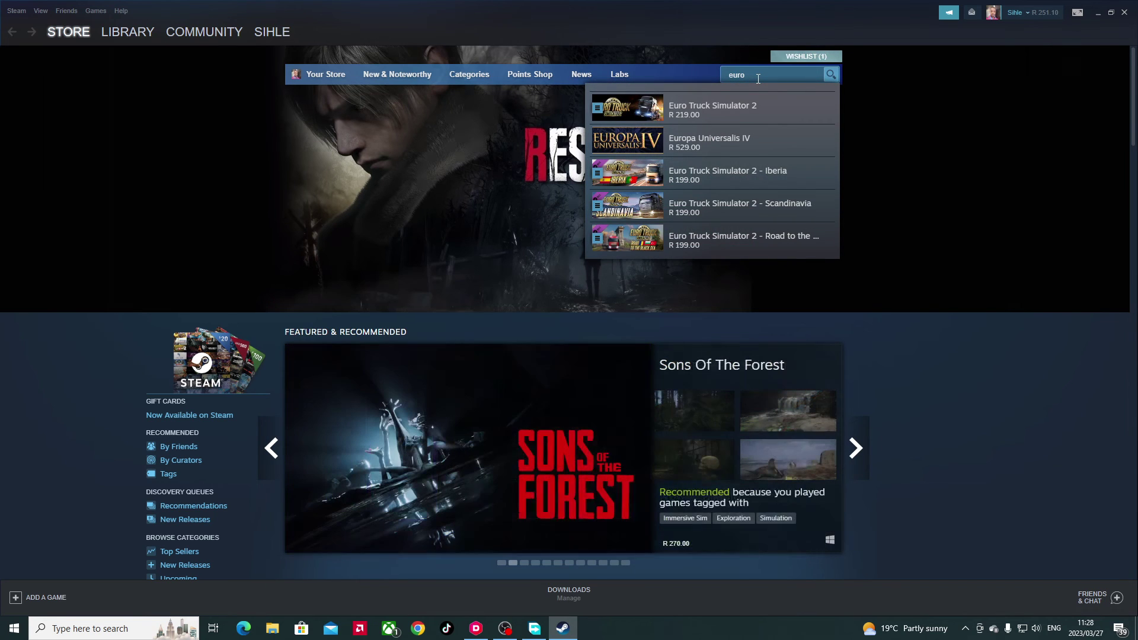
{"action": "left_click", "coordinate": [808, 117]}
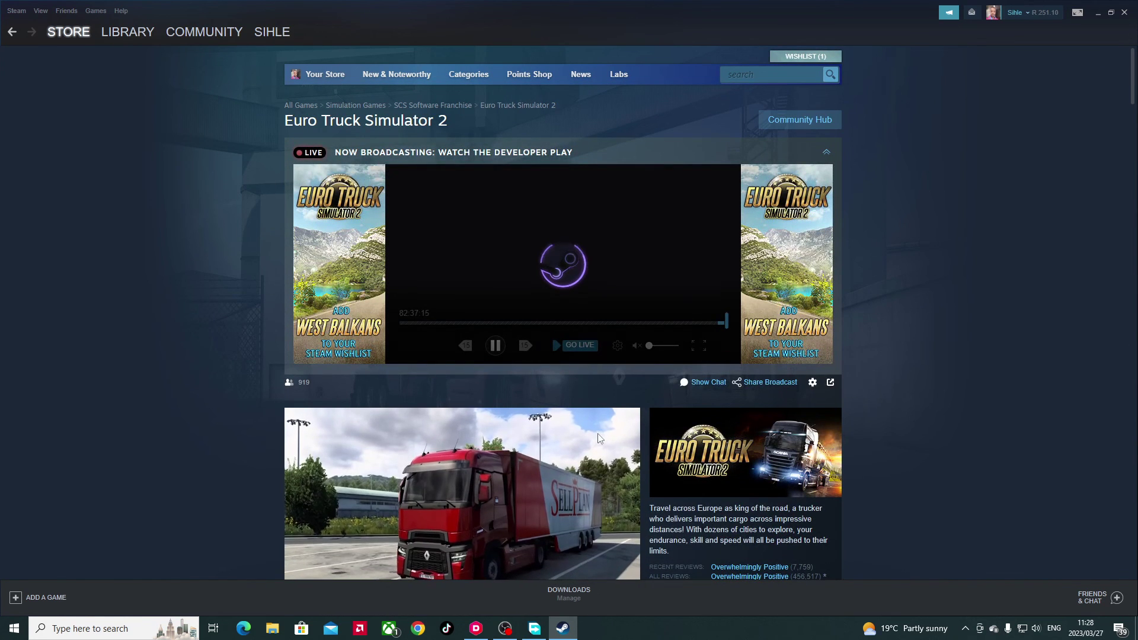
- Scroll through the Euro Truck Simulator 2 page, then bring OBS Studio to the front
{"action": "scroll", "coordinate": [542, 376], "scroll_direction": "down", "scroll_amount": 7}
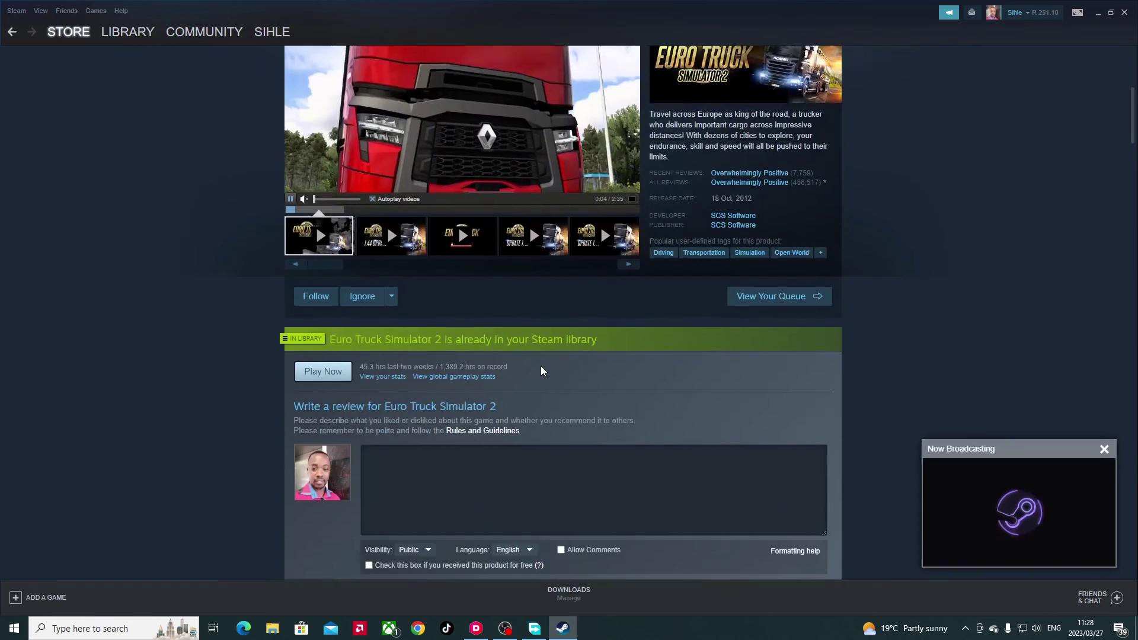
{"action": "scroll", "coordinate": [541, 367], "scroll_direction": "down", "scroll_amount": 6}
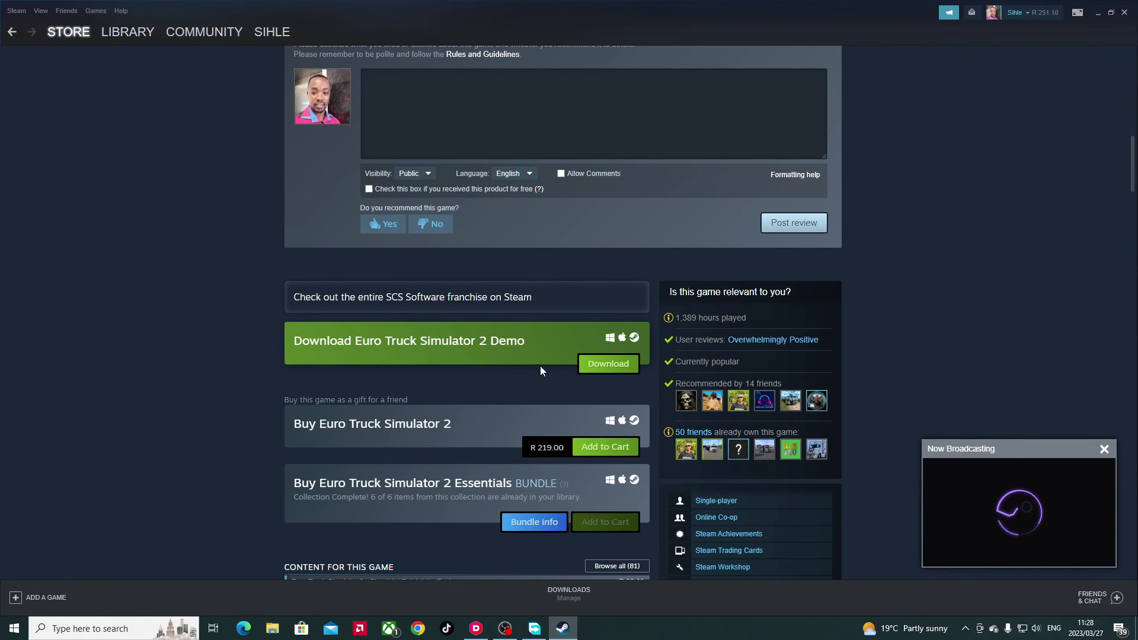
{"action": "scroll", "coordinate": [540, 365], "scroll_direction": "down", "scroll_amount": 2}
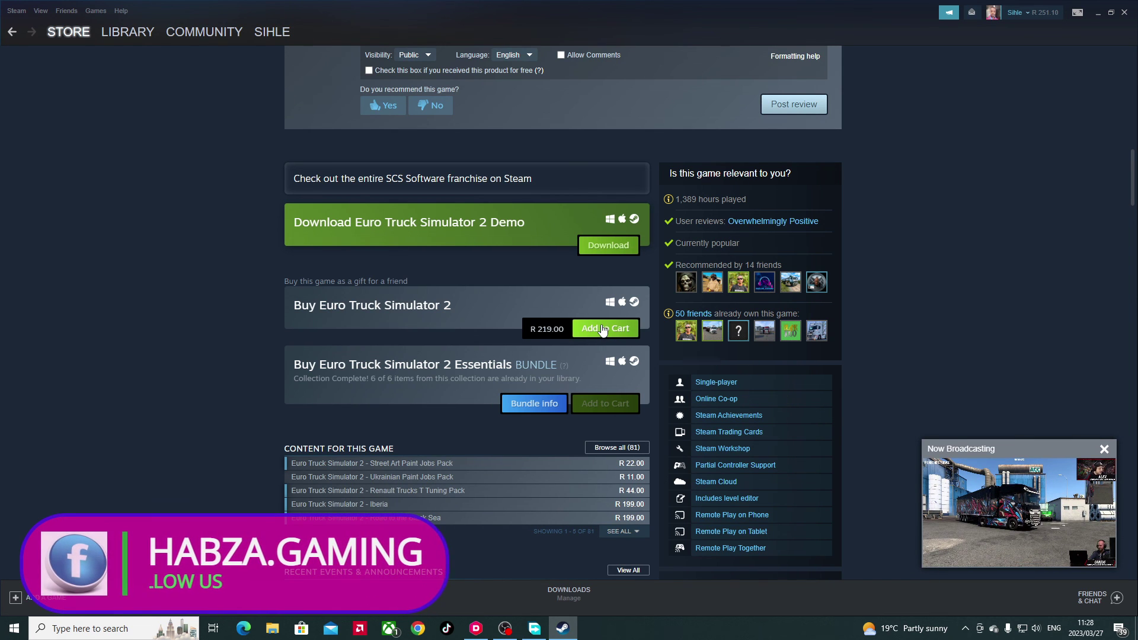
{"action": "scroll", "coordinate": [575, 399], "scroll_direction": "down", "scroll_amount": 2}
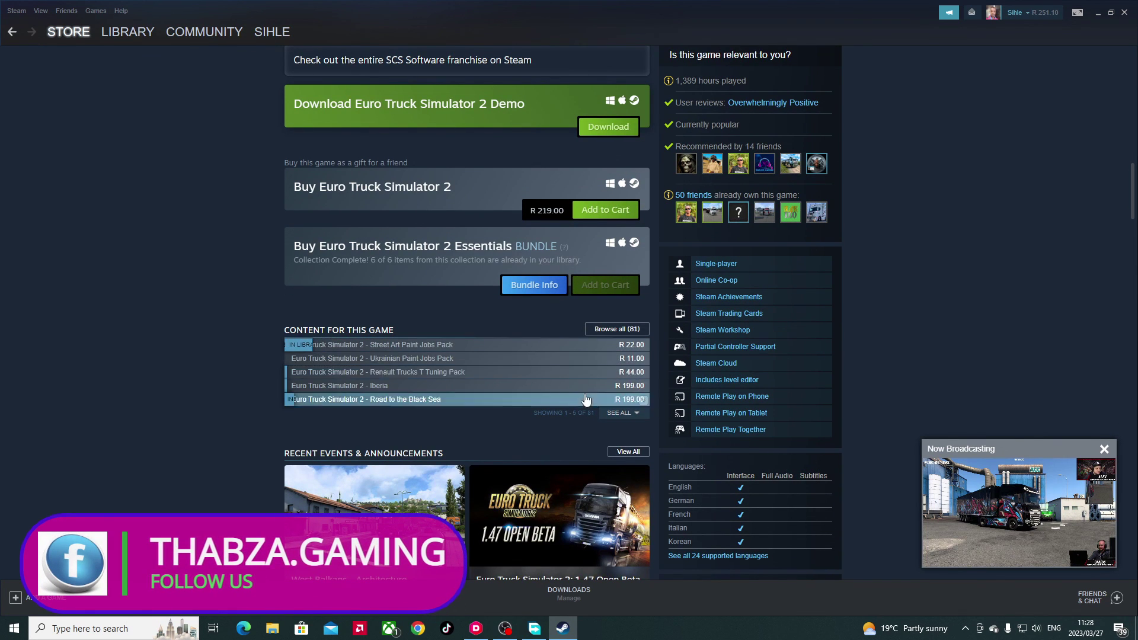
{"action": "scroll", "coordinate": [593, 392], "scroll_direction": "down", "scroll_amount": 4}
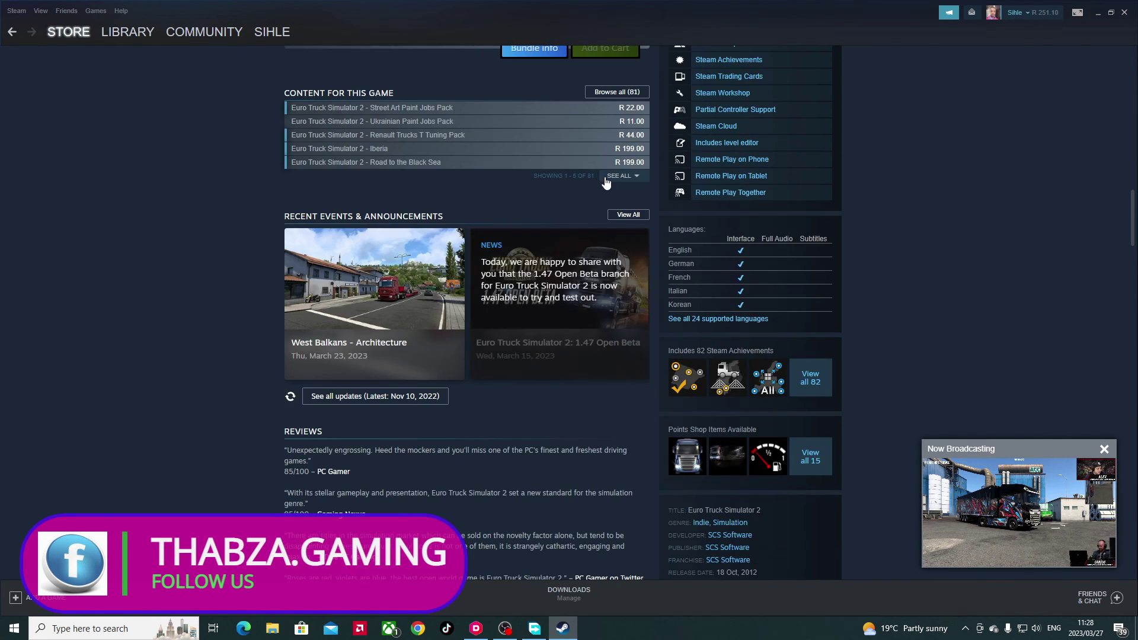
{"action": "scroll", "coordinate": [606, 183], "scroll_direction": "up", "scroll_amount": 13}
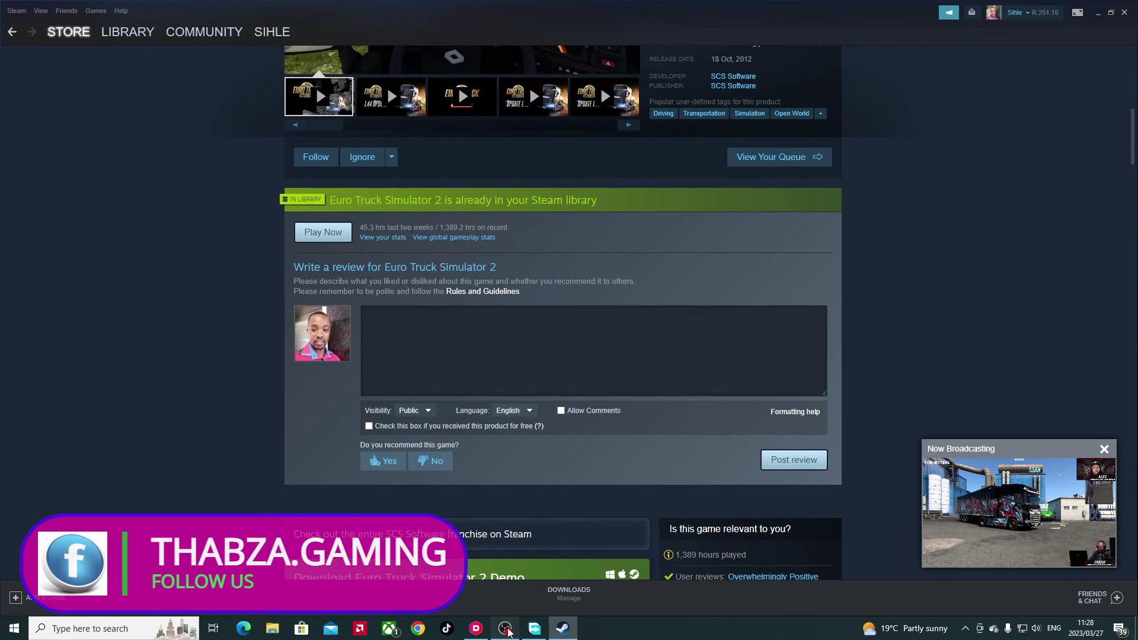
{"action": "left_click", "coordinate": [507, 629]}
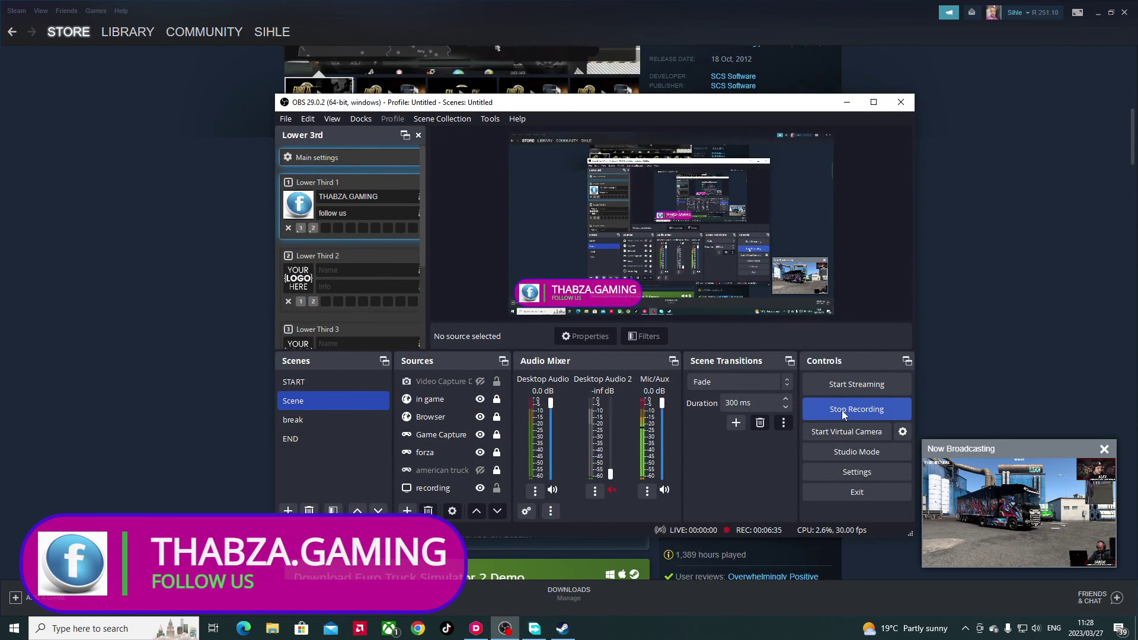